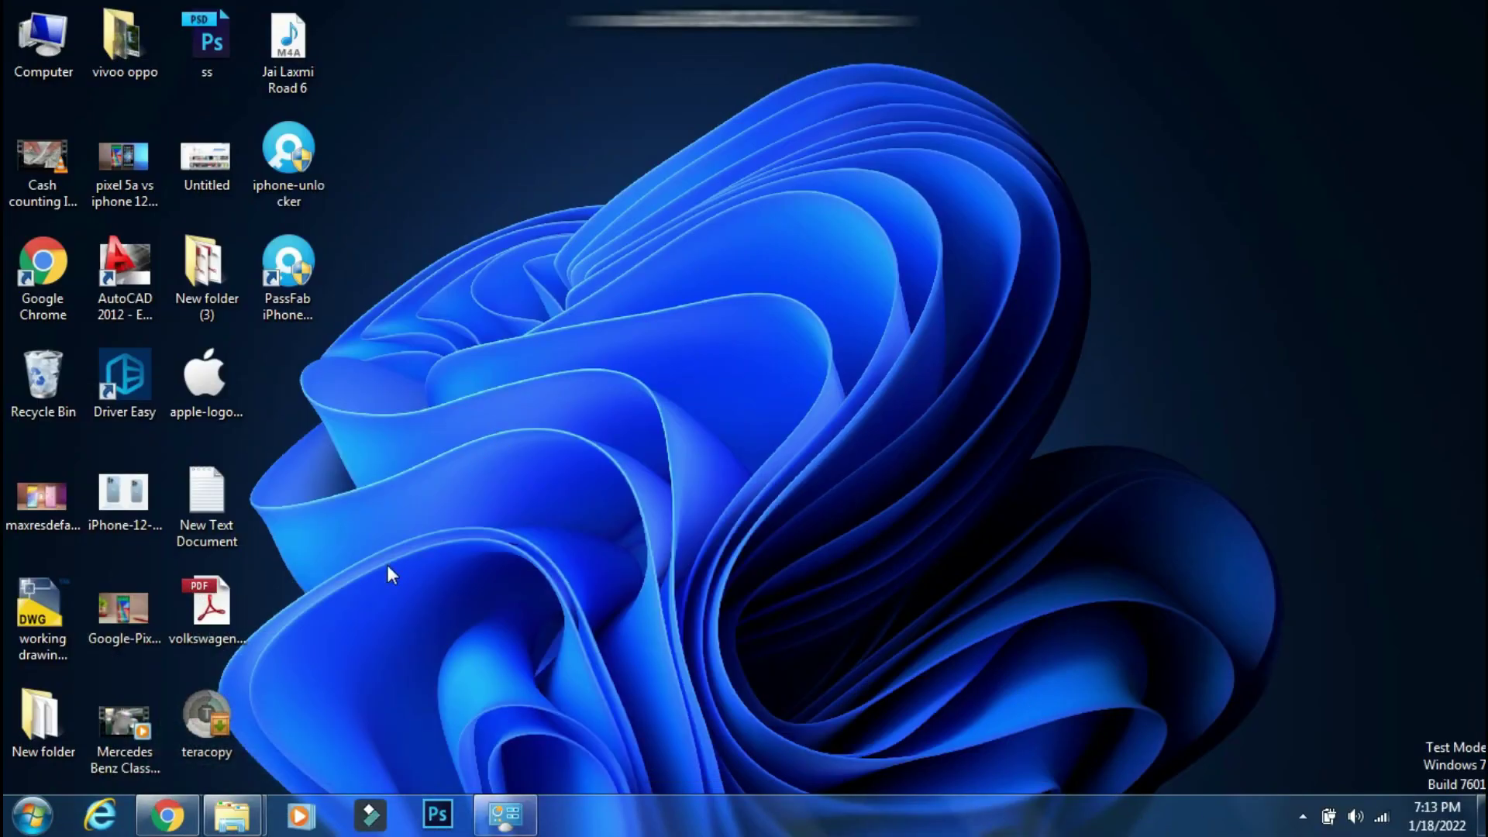
Bring up the PassFab iPhone Unlocker product page in Chrome and read its heading and first bullet
left_click(166, 812)
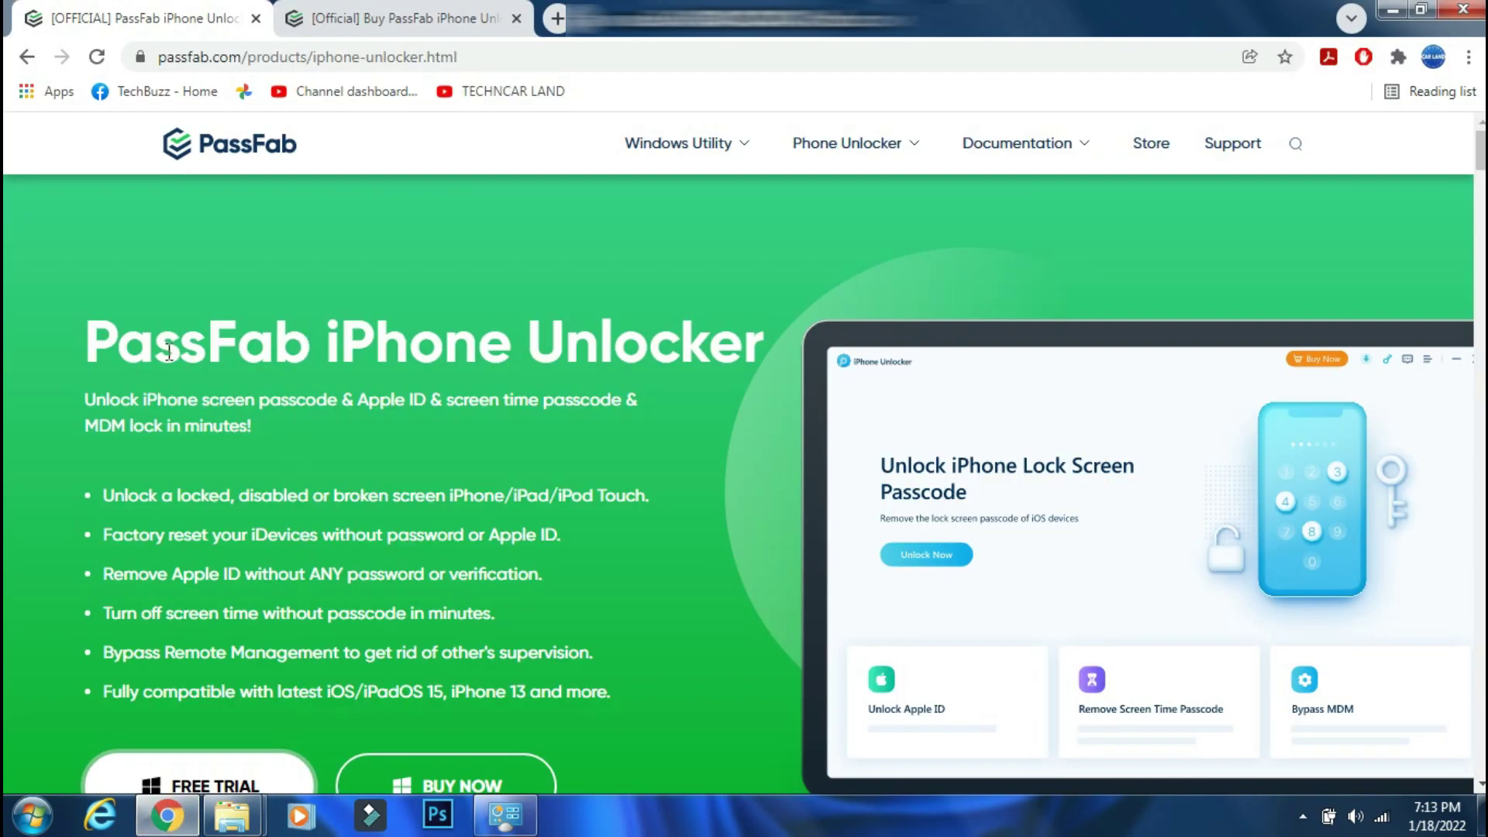
left_click_drag(96, 357, 793, 351)
left_click(632, 421)
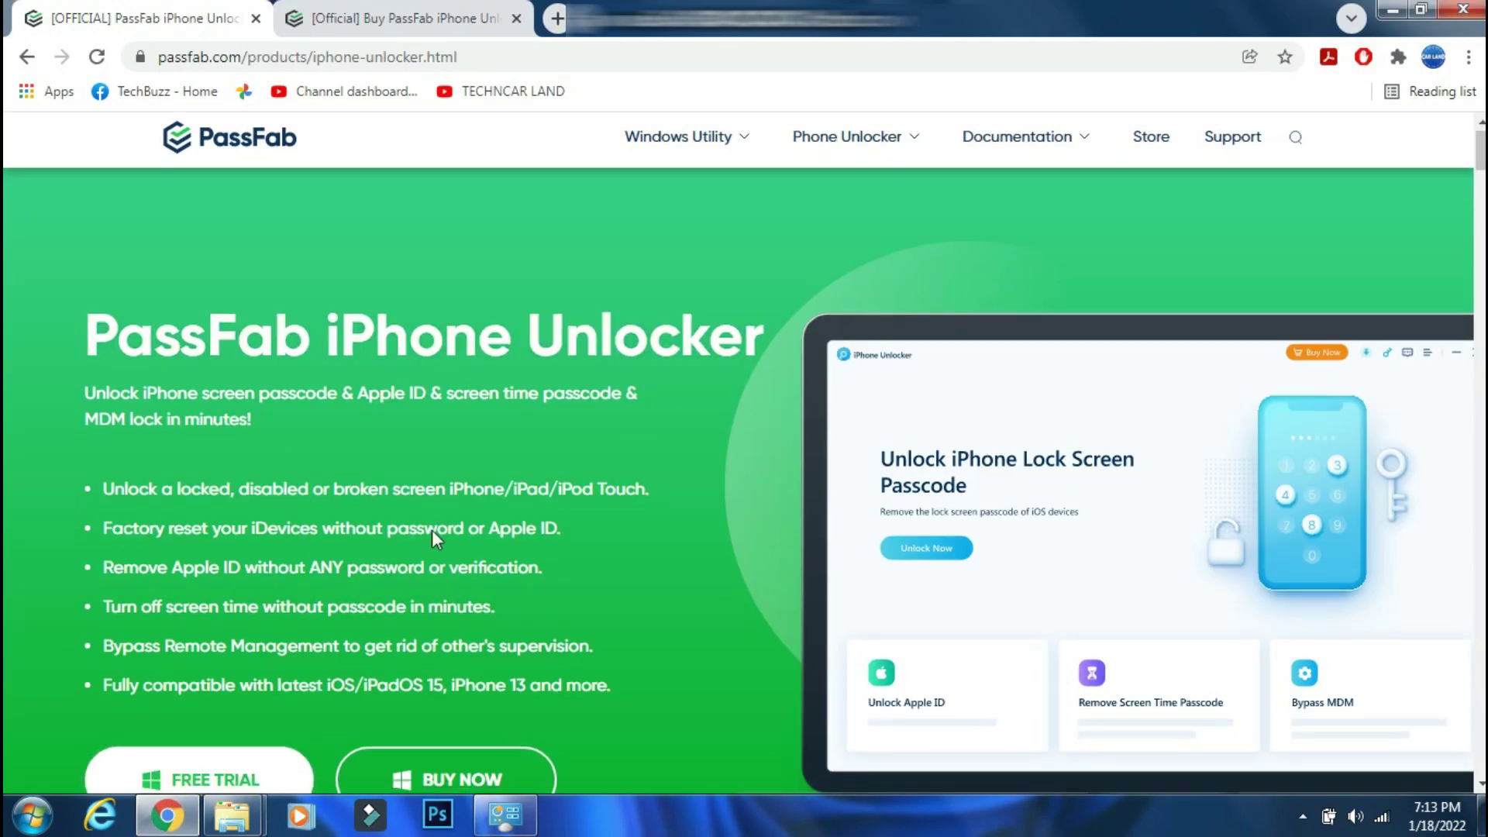
scroll(45, 383, "down", 2)
left_click_drag(96, 380, 621, 388)
left_click(574, 459)
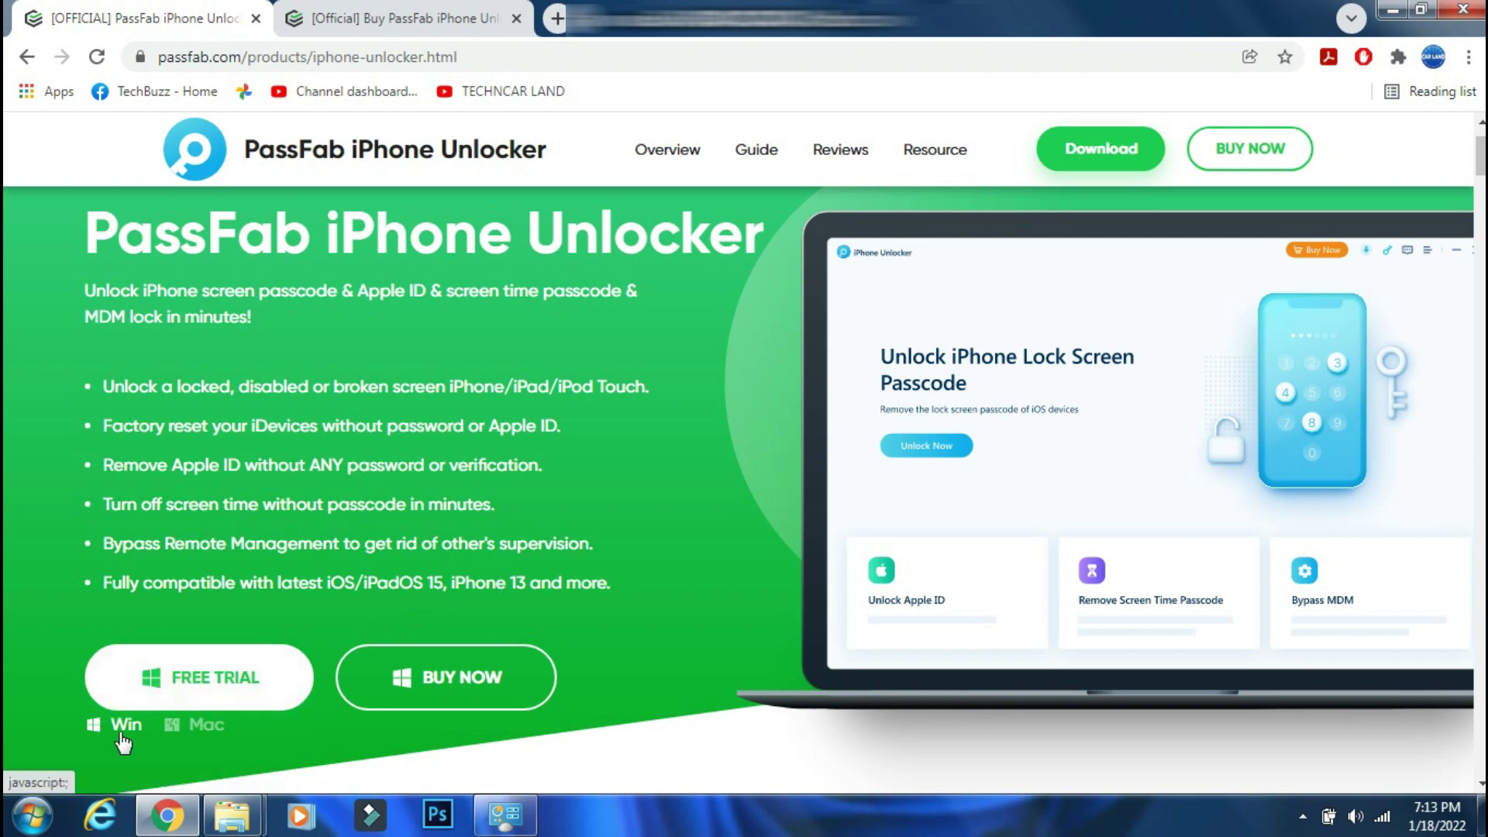
Select the page address, then go to the desktop and pick the PassFab iPhone Unlocker shortcut
left_click(316, 58)
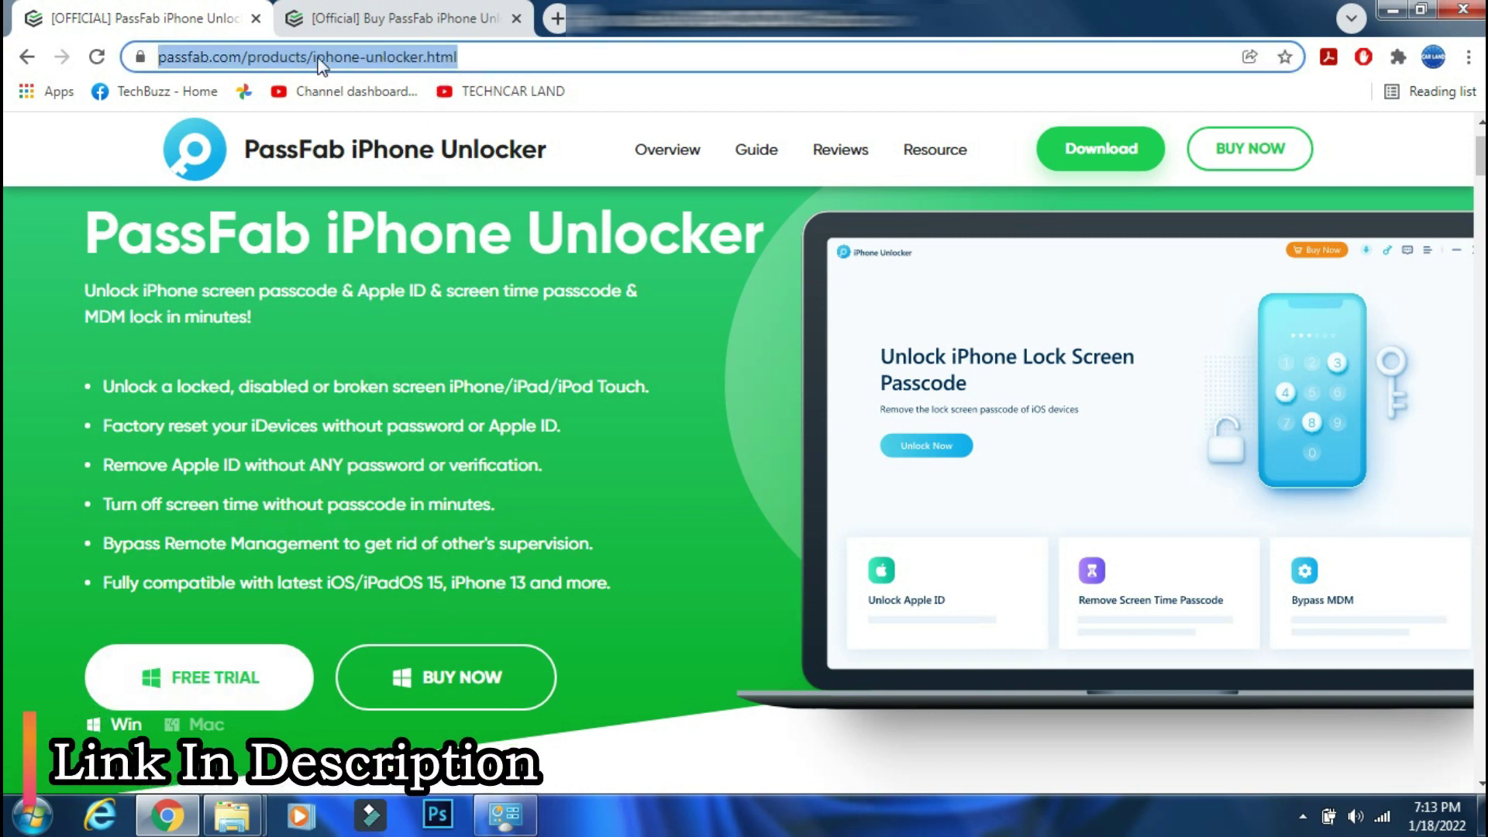
left_click(545, 450)
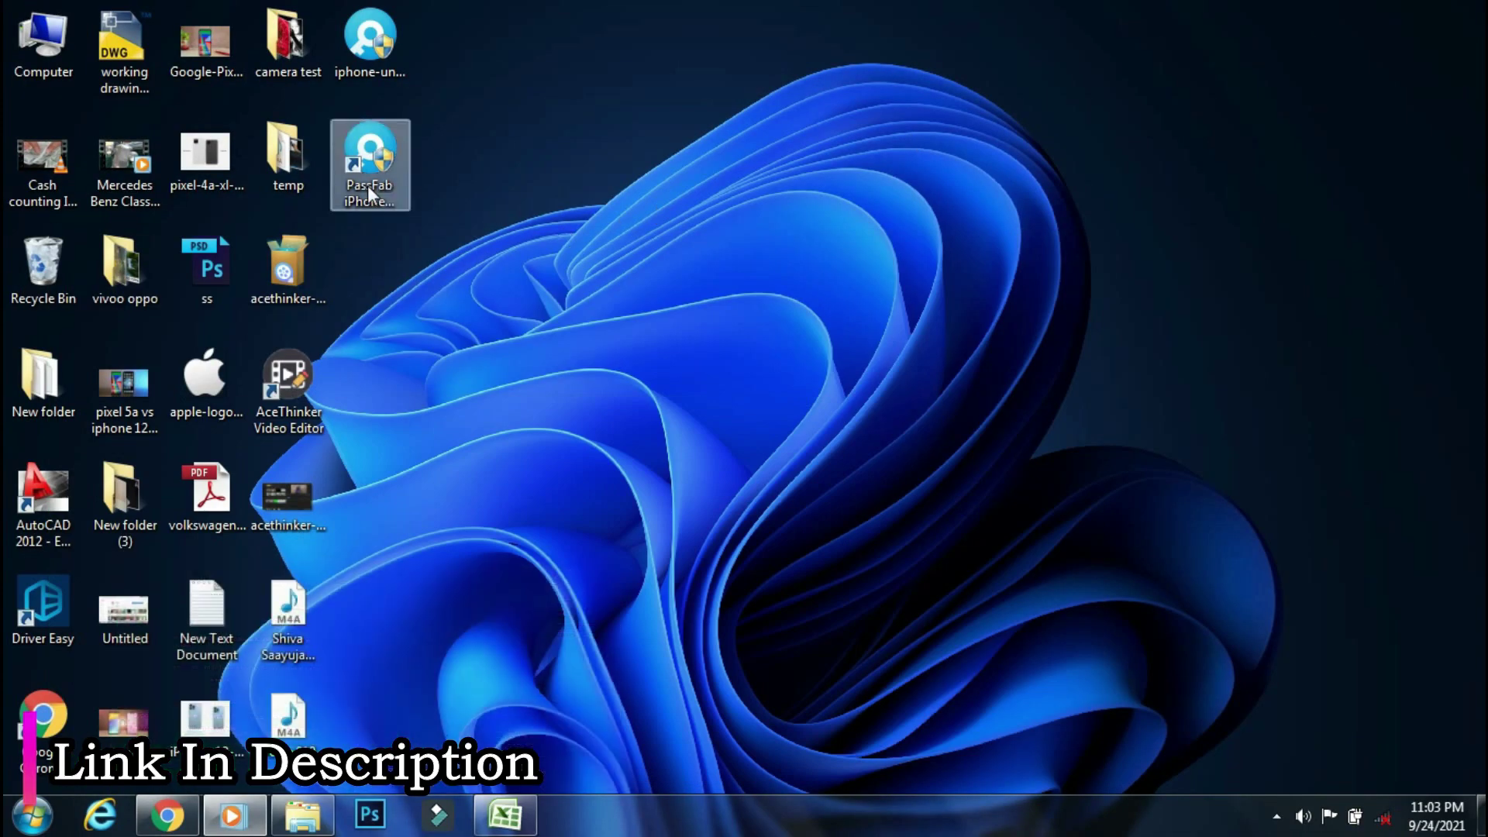
left_click(369, 186)
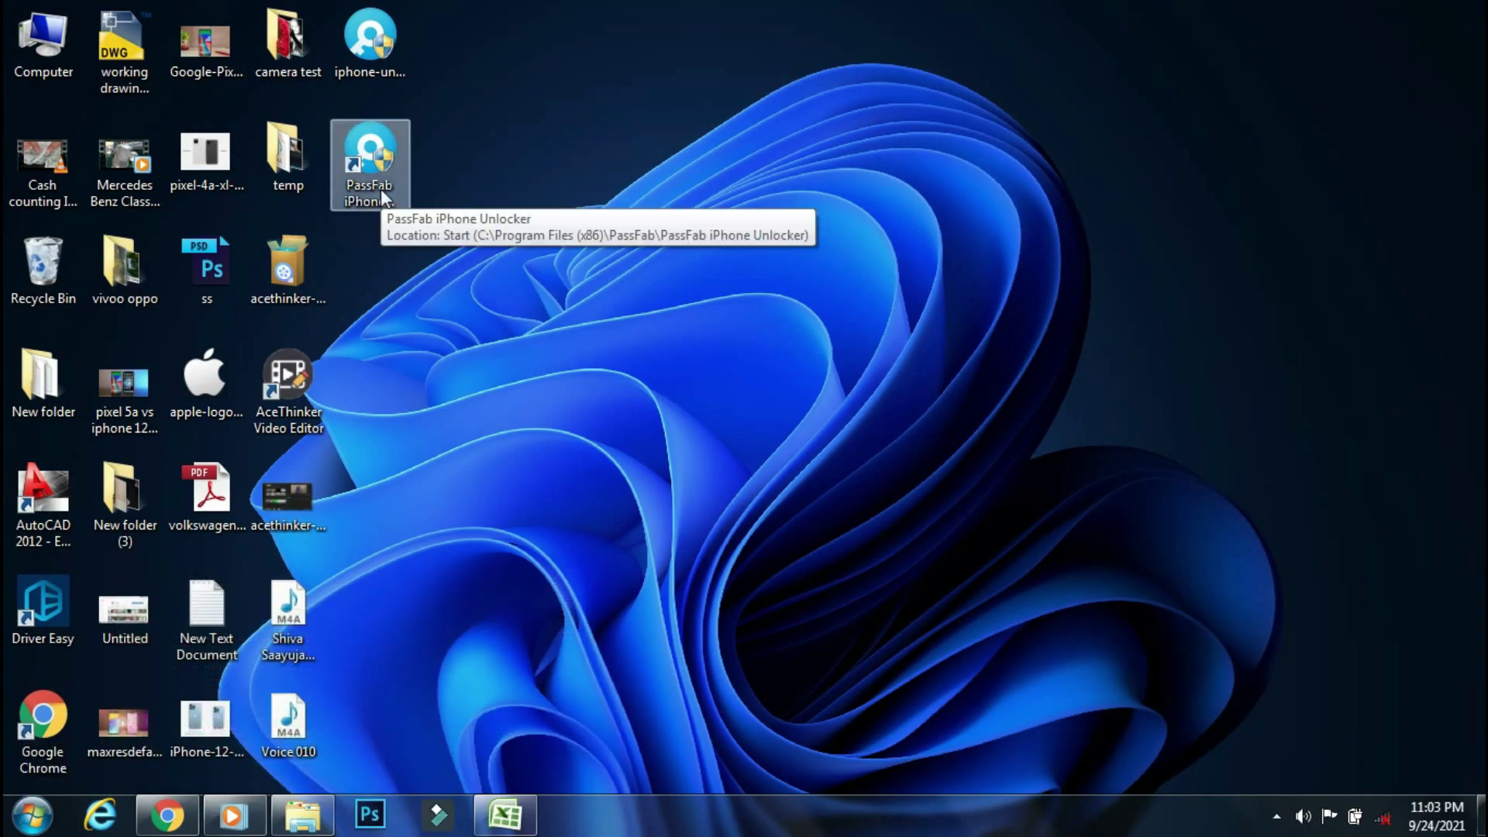
Launch PassFab iPhone Unlocker and confirm through Check for Updates that it is the latest version
double_click(379, 189)
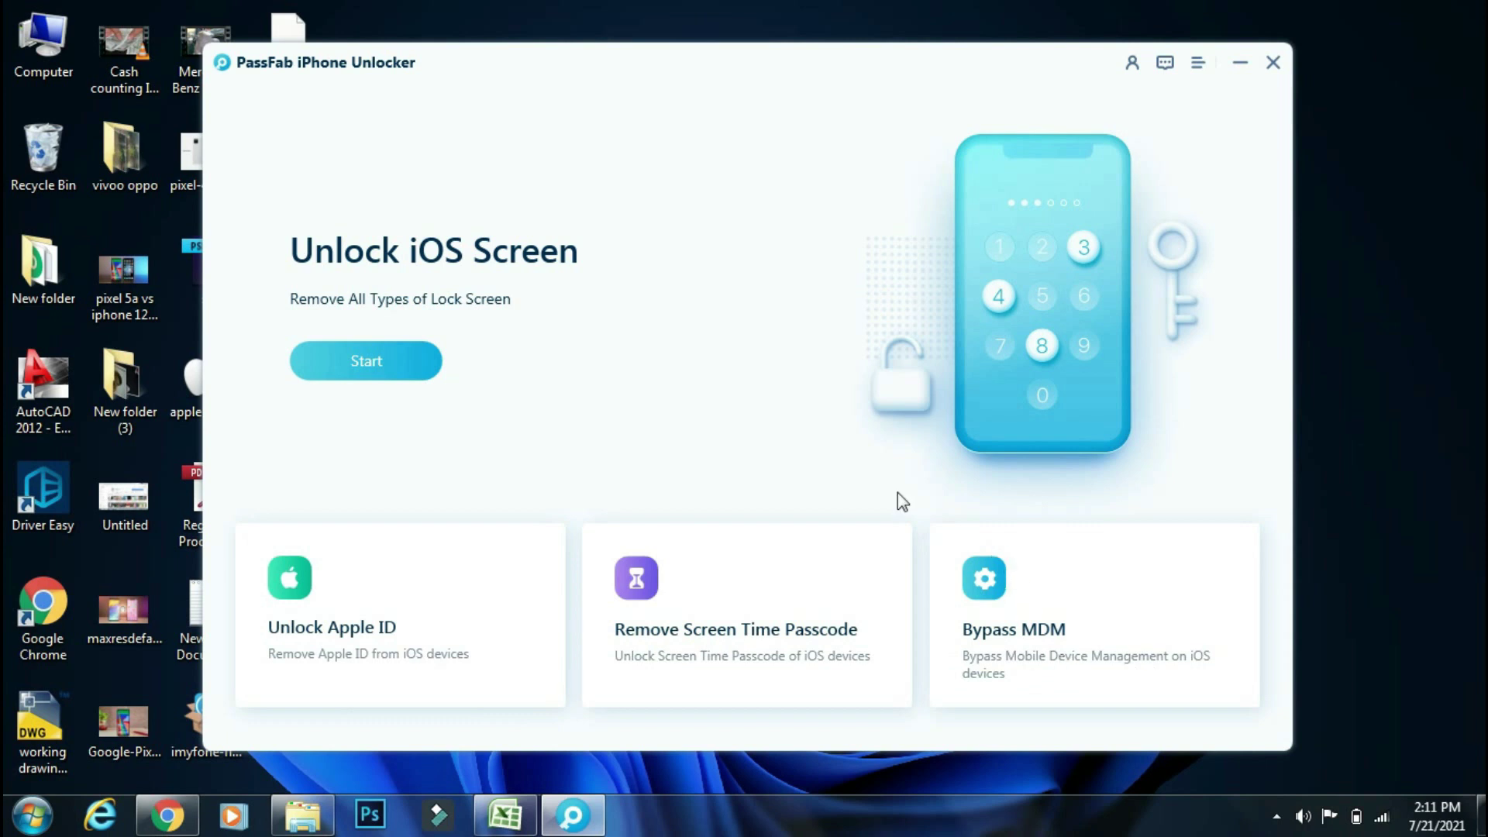
left_click(1198, 62)
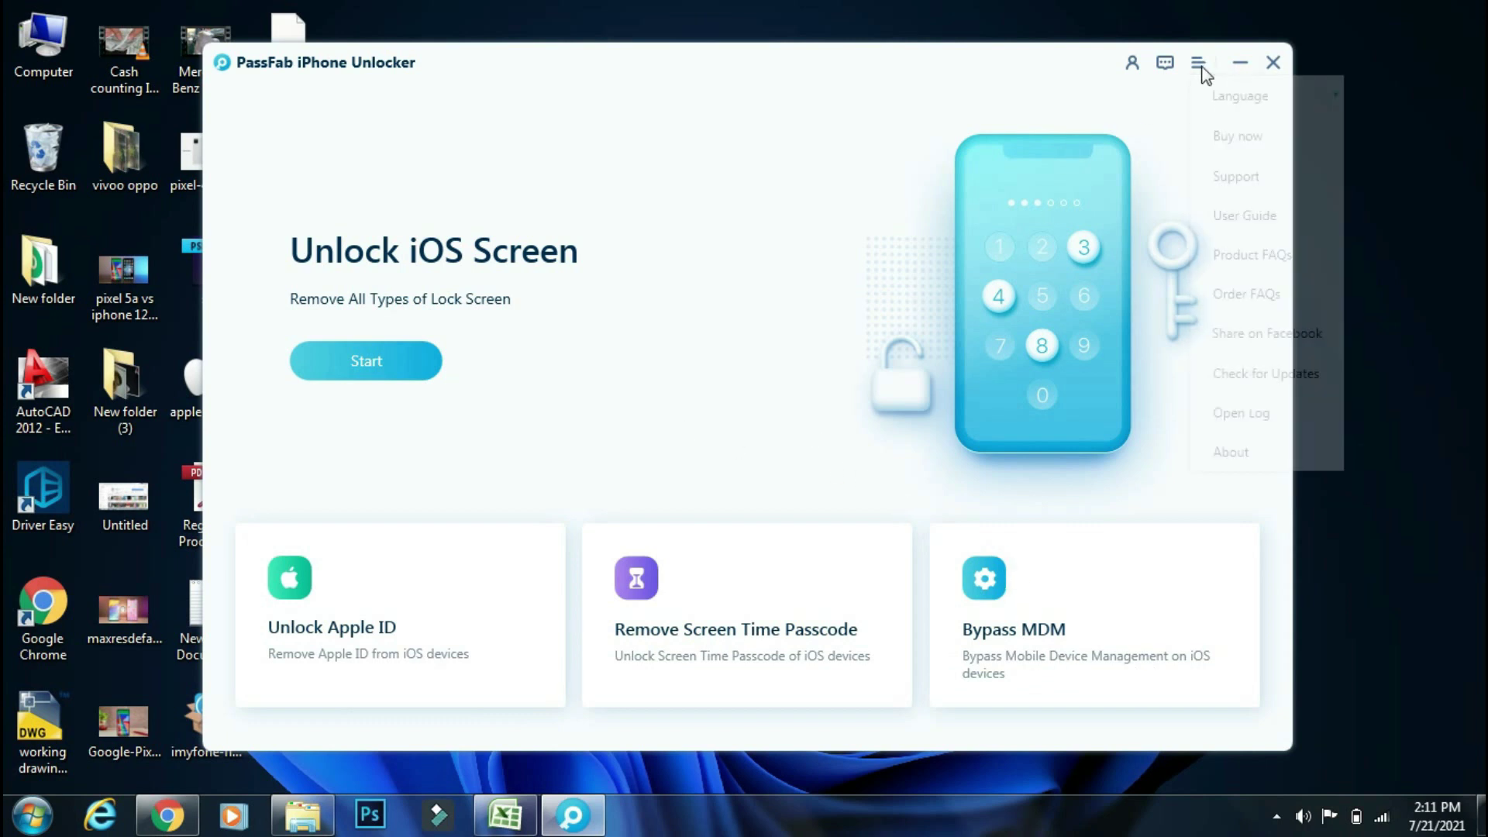
left_click(1283, 375)
left_click(872, 416)
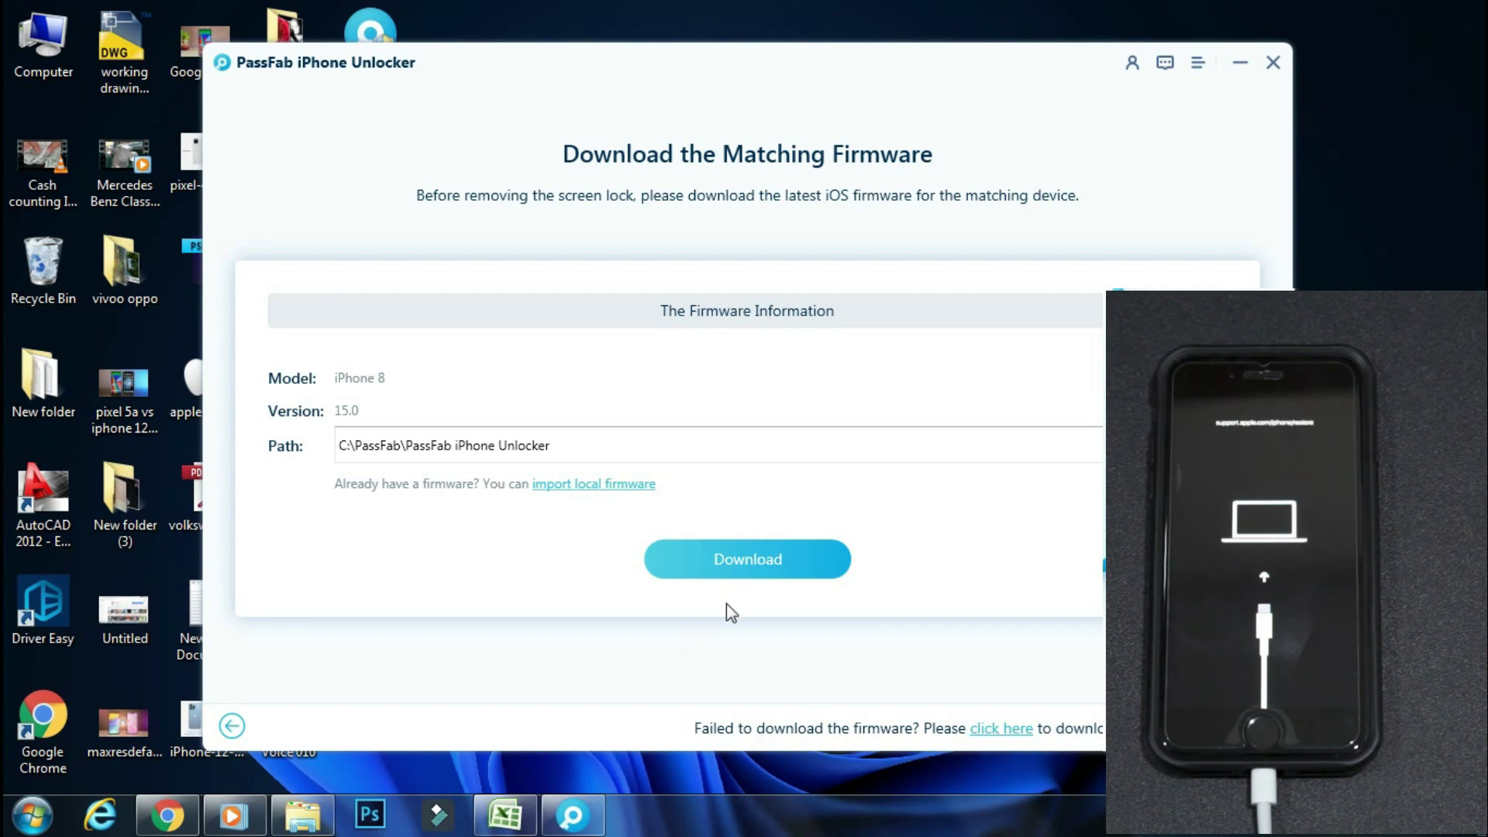
Download the matching iOS 15.0 firmware for the iPhone 8 to start the screen lock removal
left_click(735, 555)
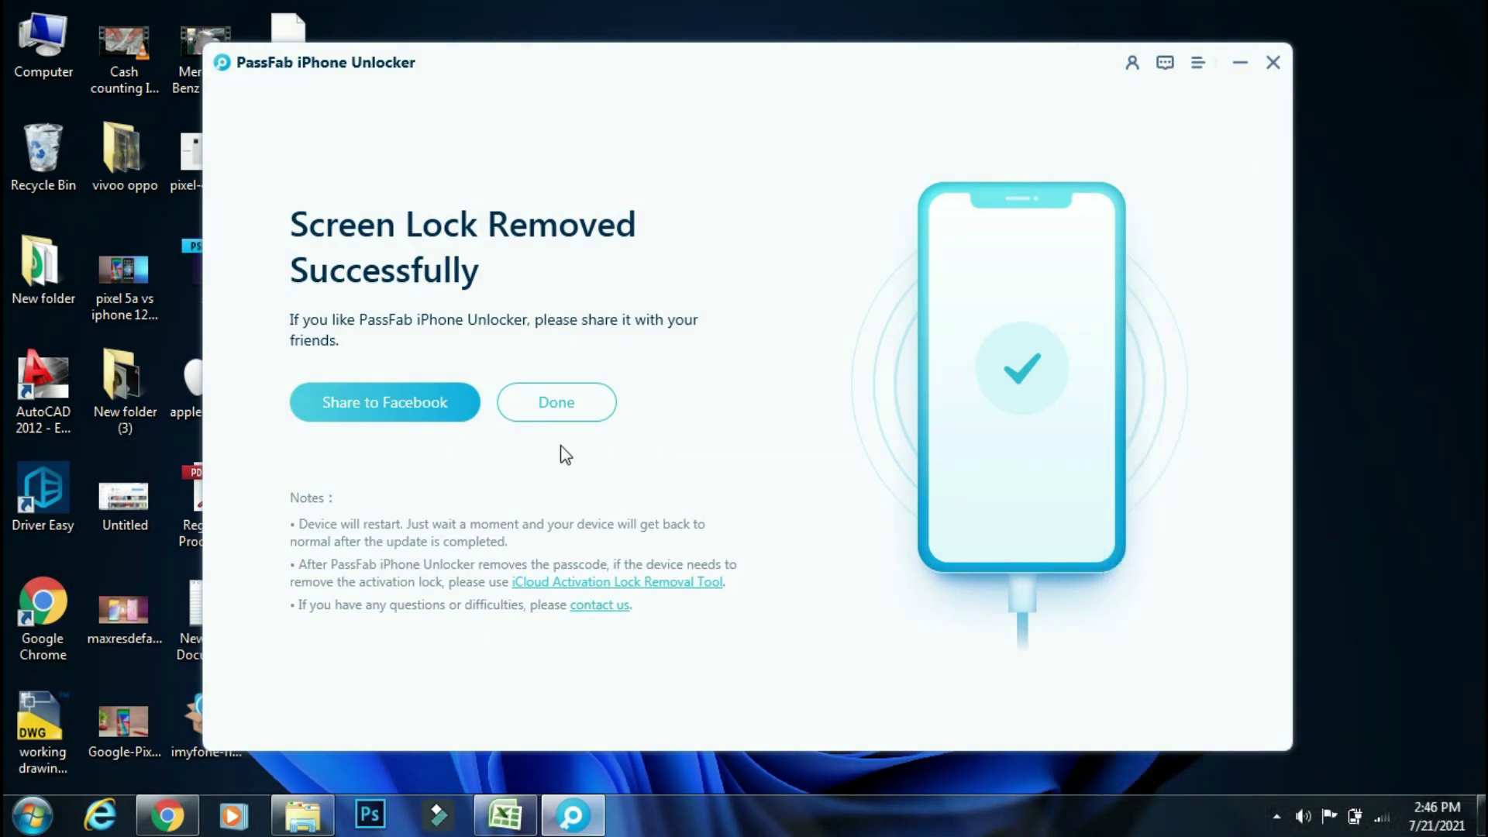
Choose Done on the Screen Lock Removed Successfully screen to return to Unlock iOS Screen
left_click(575, 414)
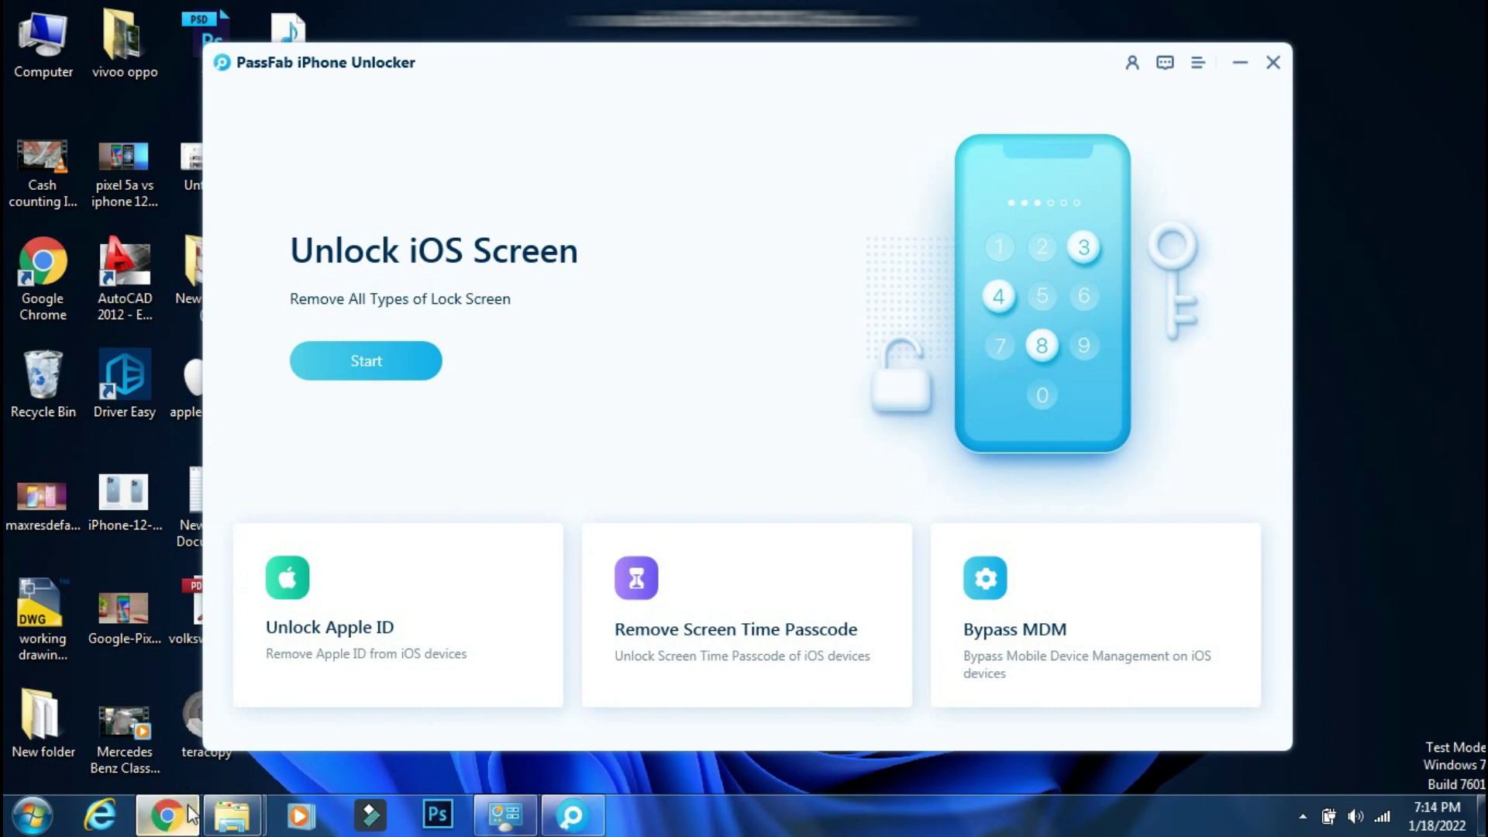
Show the 1 Month $35.95, 1 Year $39.95 and Lifetime $49.95 licences on the Buy page in Chrome
left_click(166, 815)
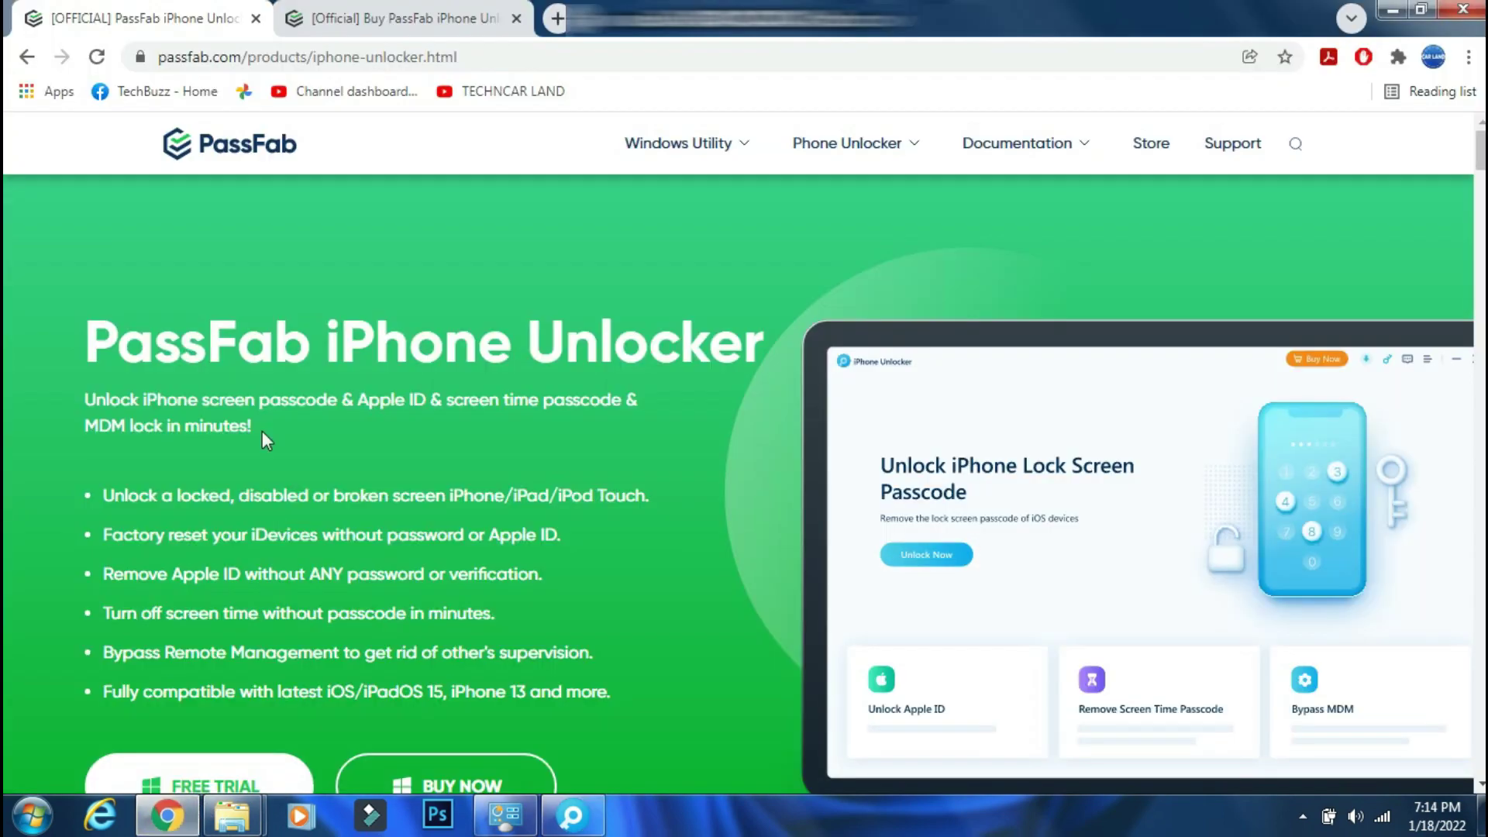
left_click_drag(100, 355, 718, 416)
left_click(717, 416)
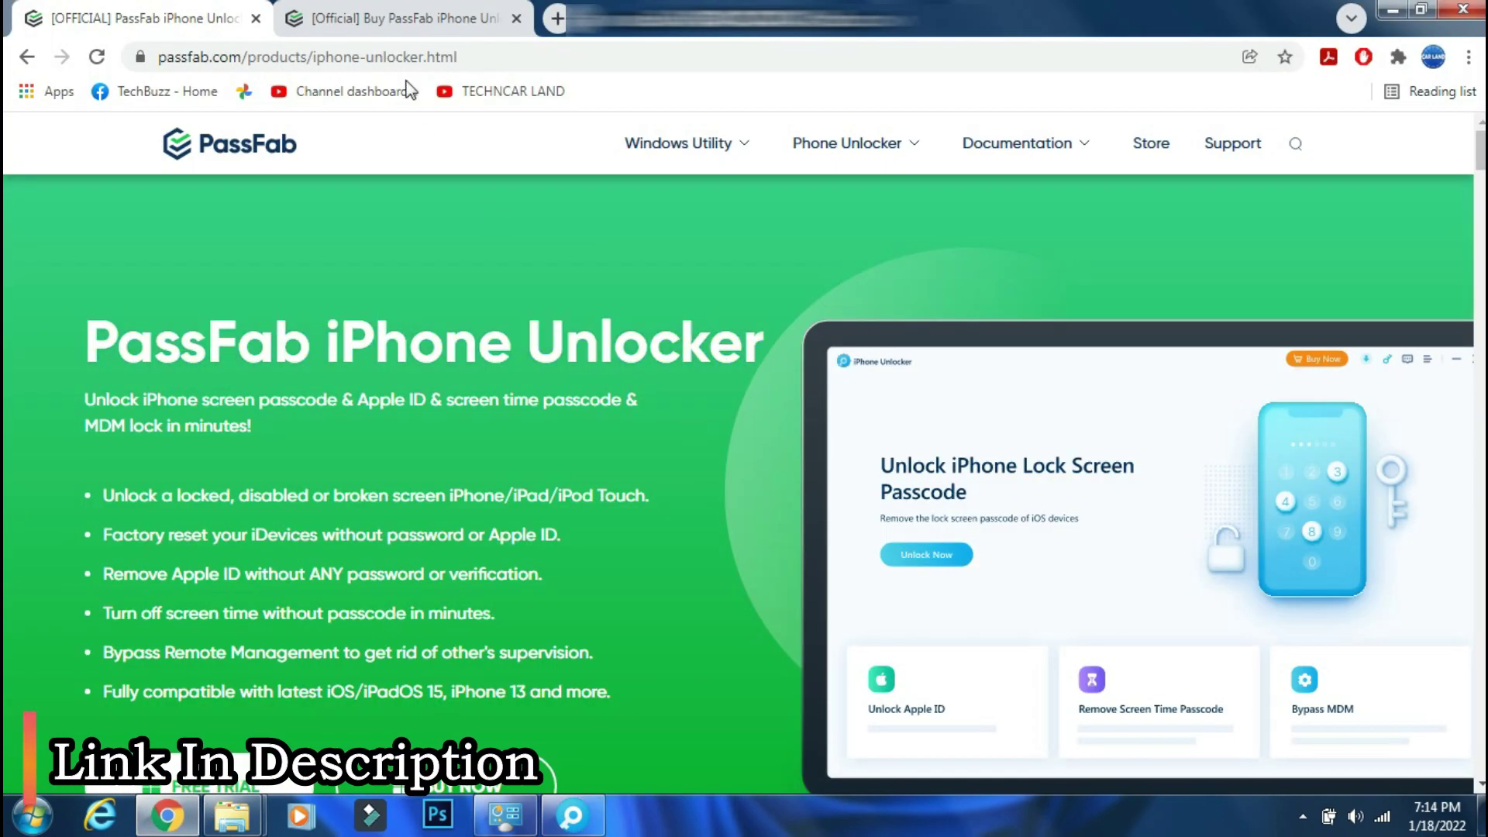
left_click(428, 59)
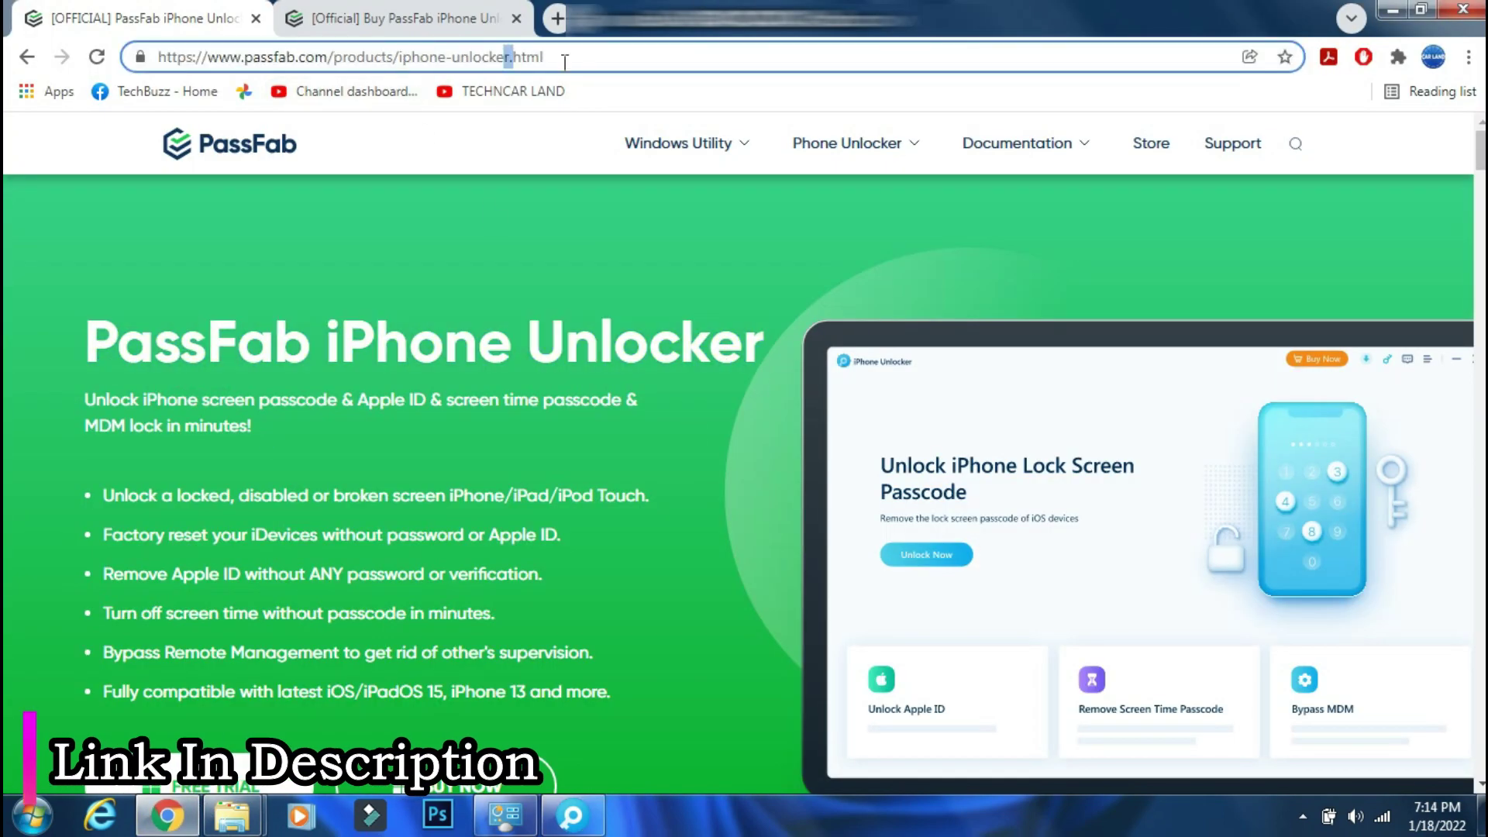
left_click(440, 31)
scroll(387, 411, "down", 1)
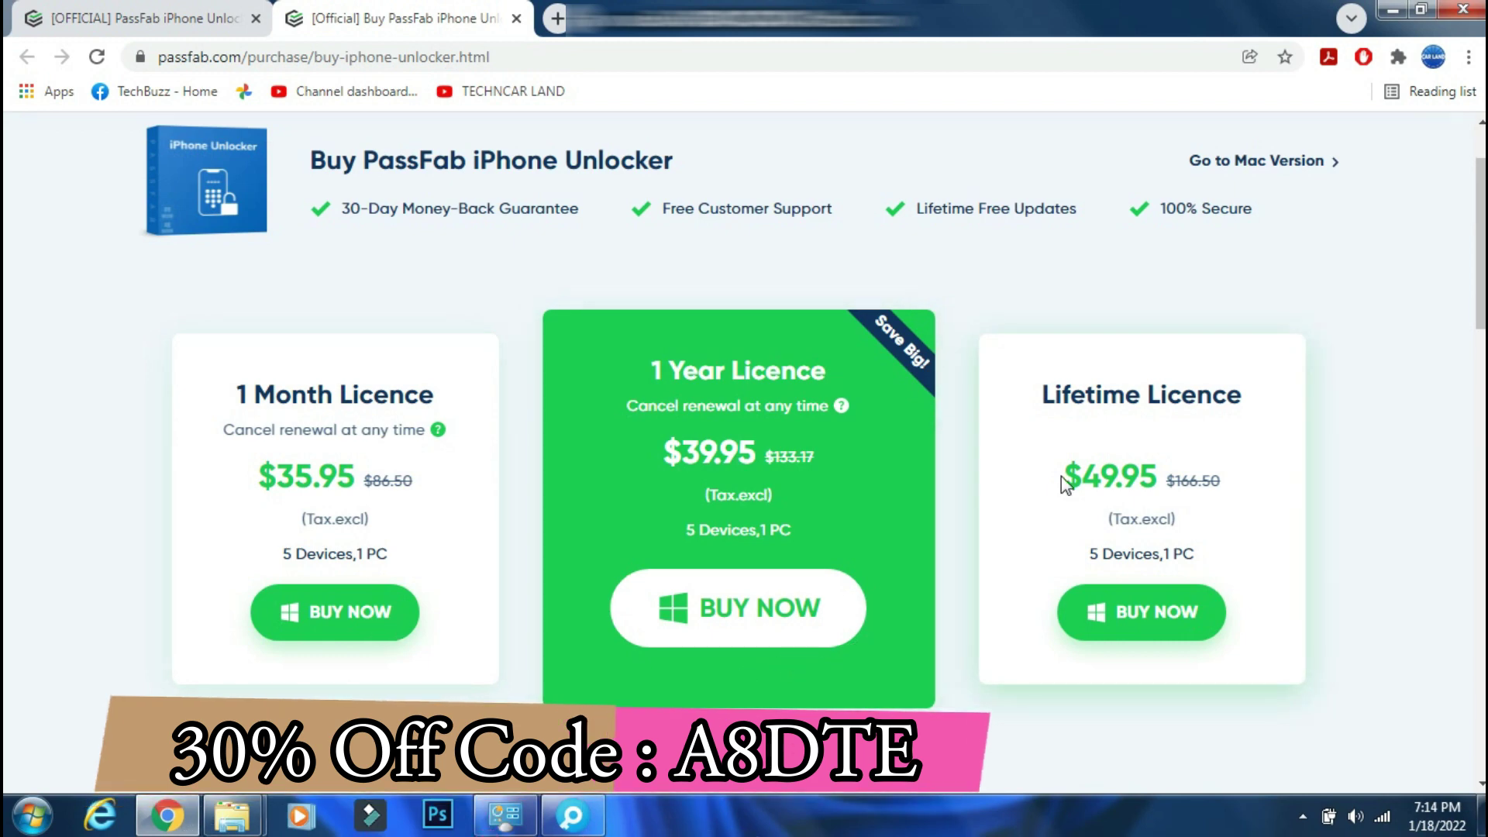
Scroll the product page down to '3 Steps to Unlock iOS Screen', then minimize Chrome
left_click(137, 4)
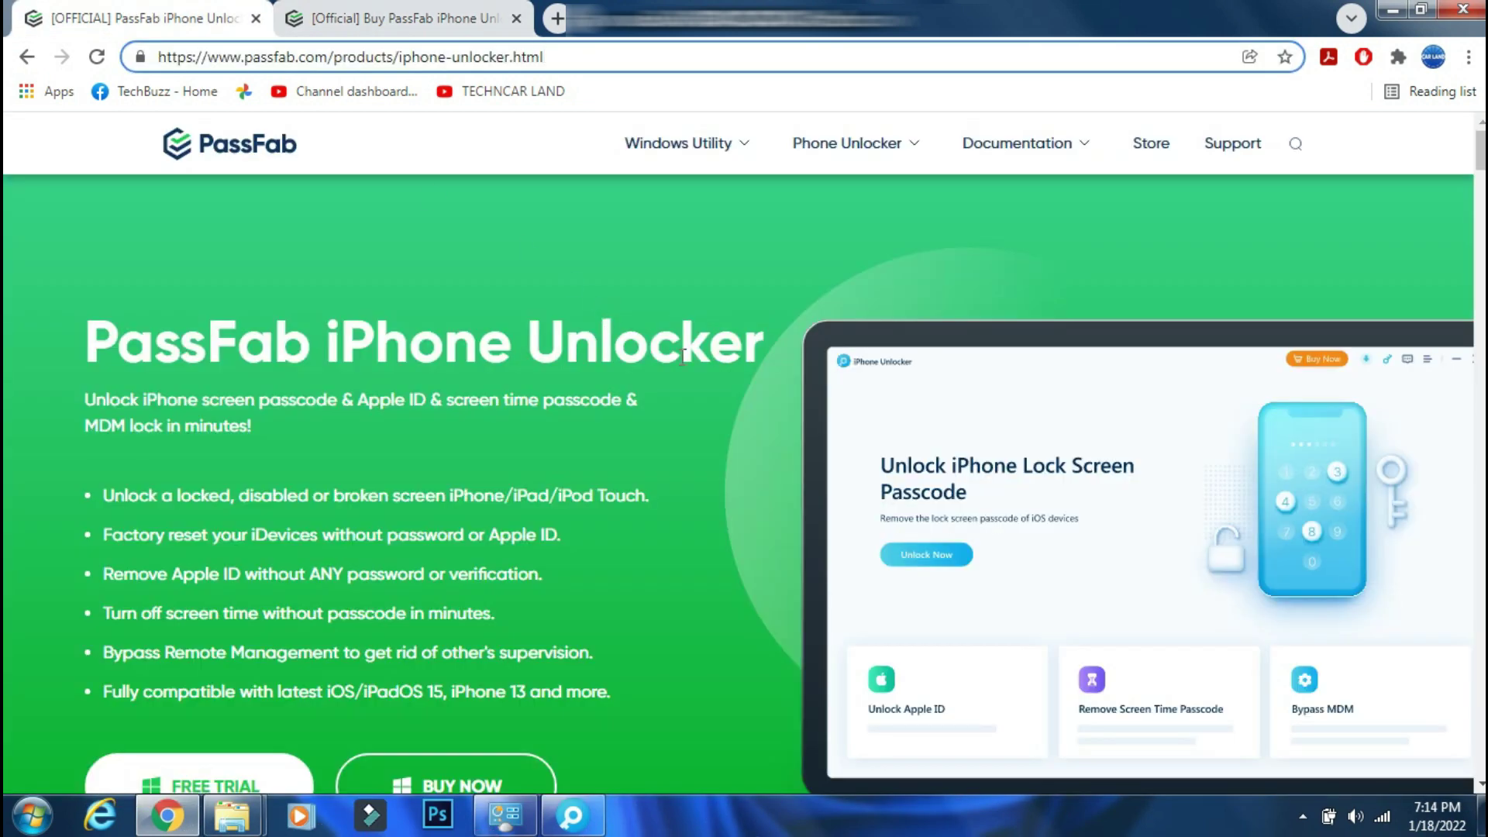
scroll(744, 456, "down", 10)
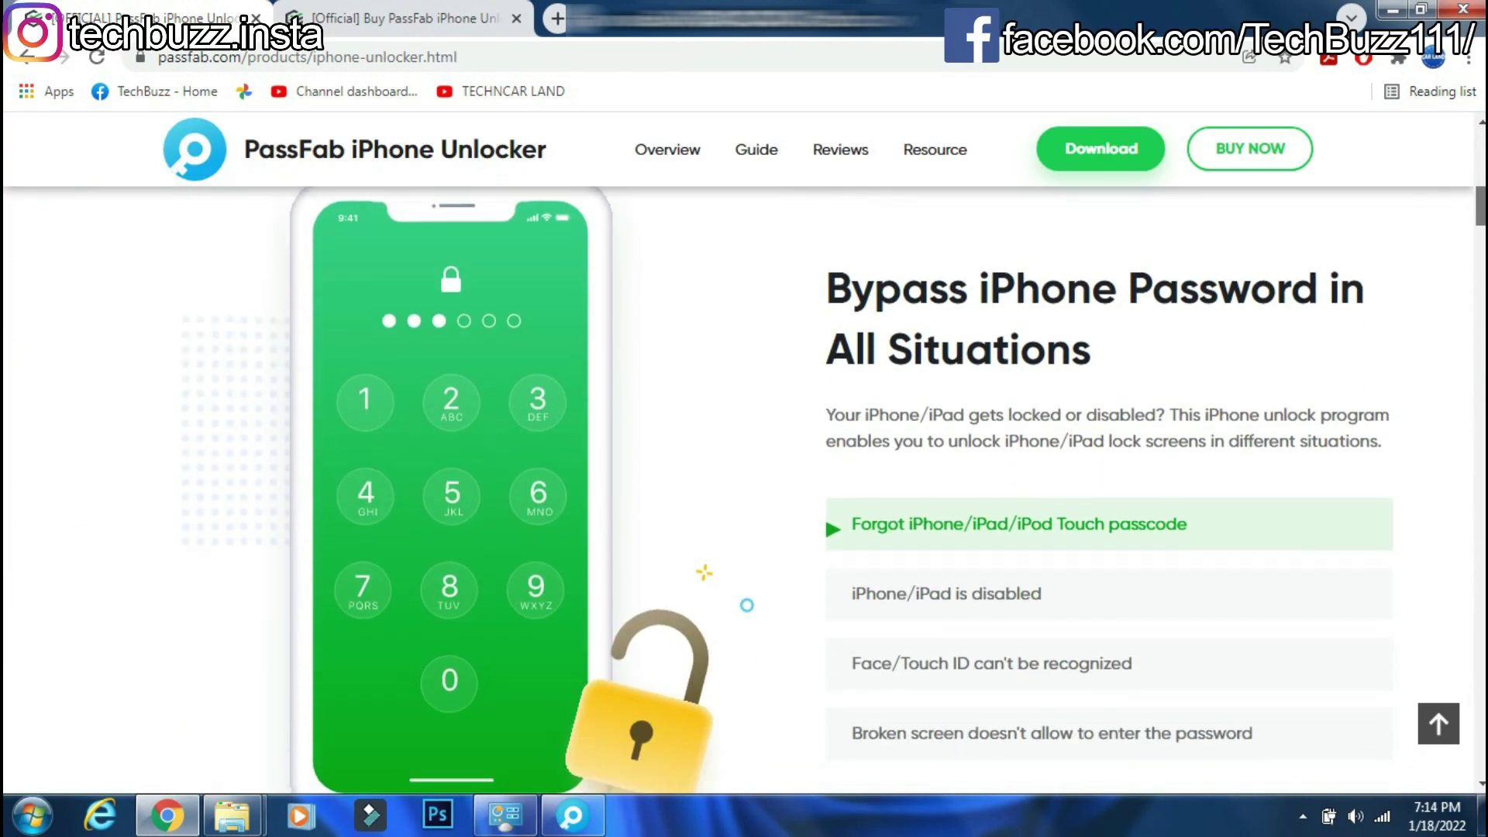
scroll(744, 488, "down", 10)
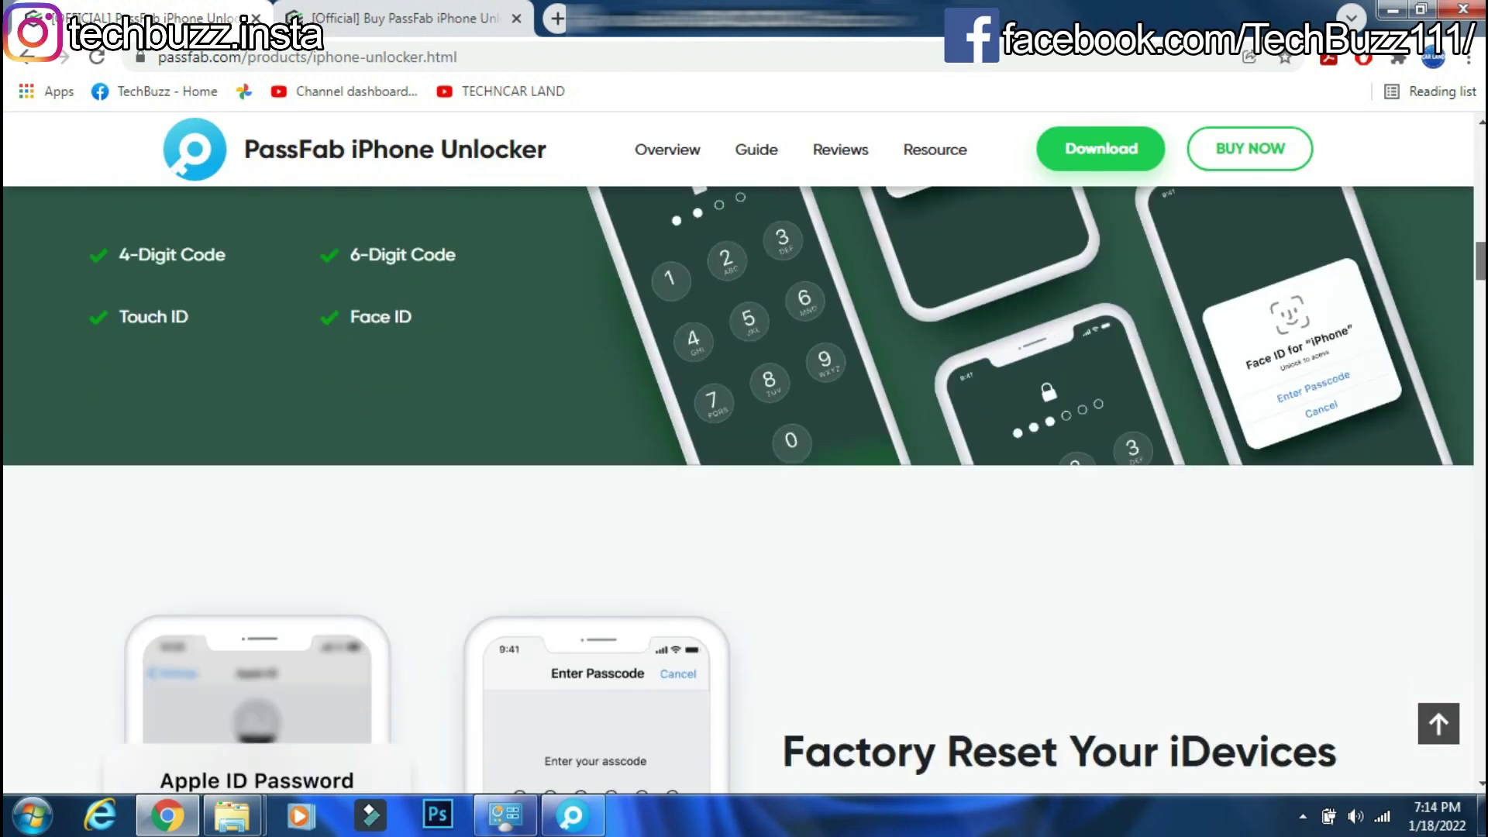
scroll(744, 488, "down", 10)
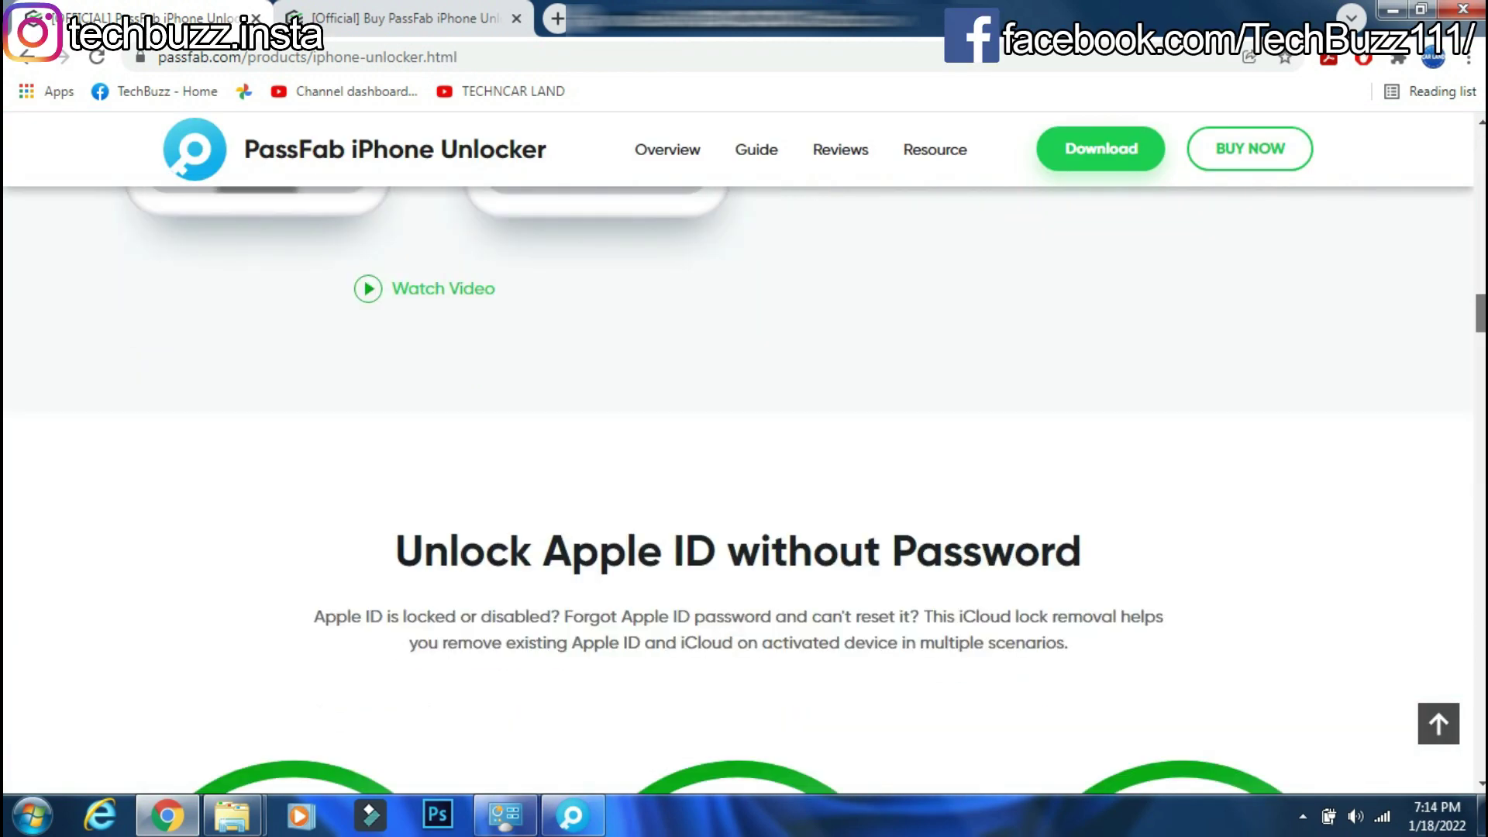
scroll(744, 488, "down", 10)
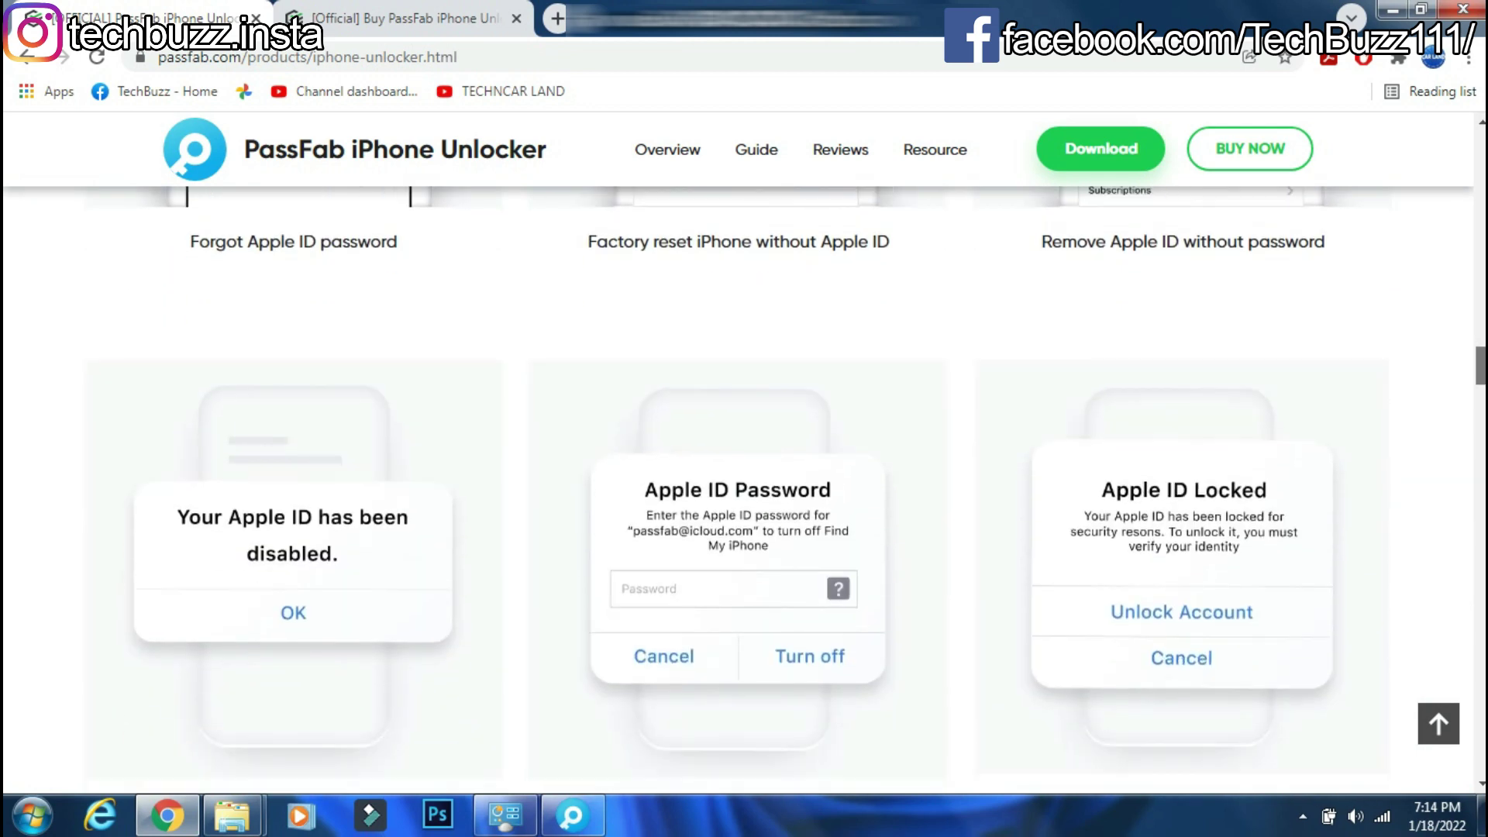
scroll(745, 488, "down", 5)
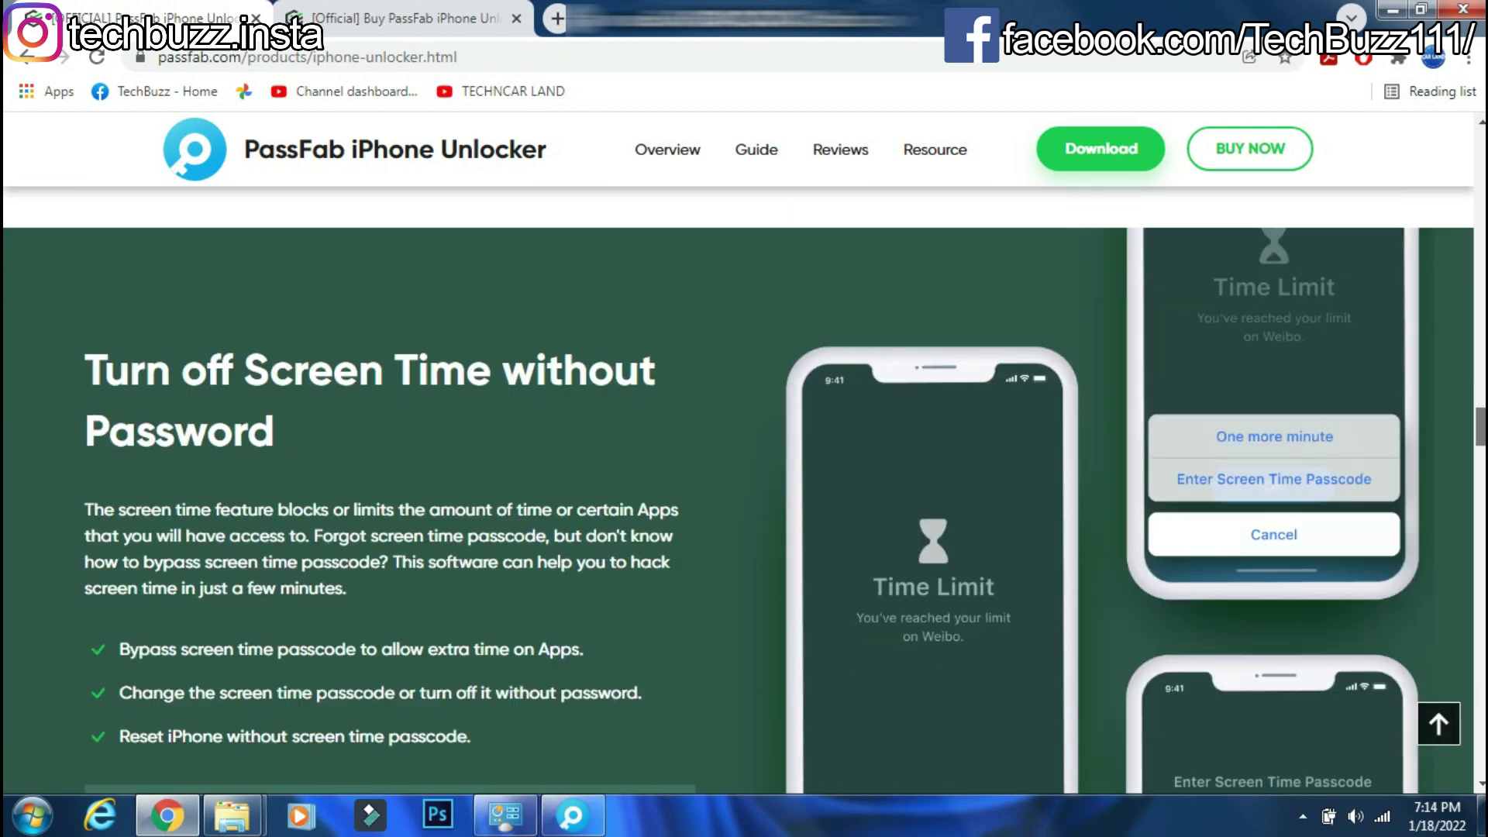
scroll(744, 488, "down", 10)
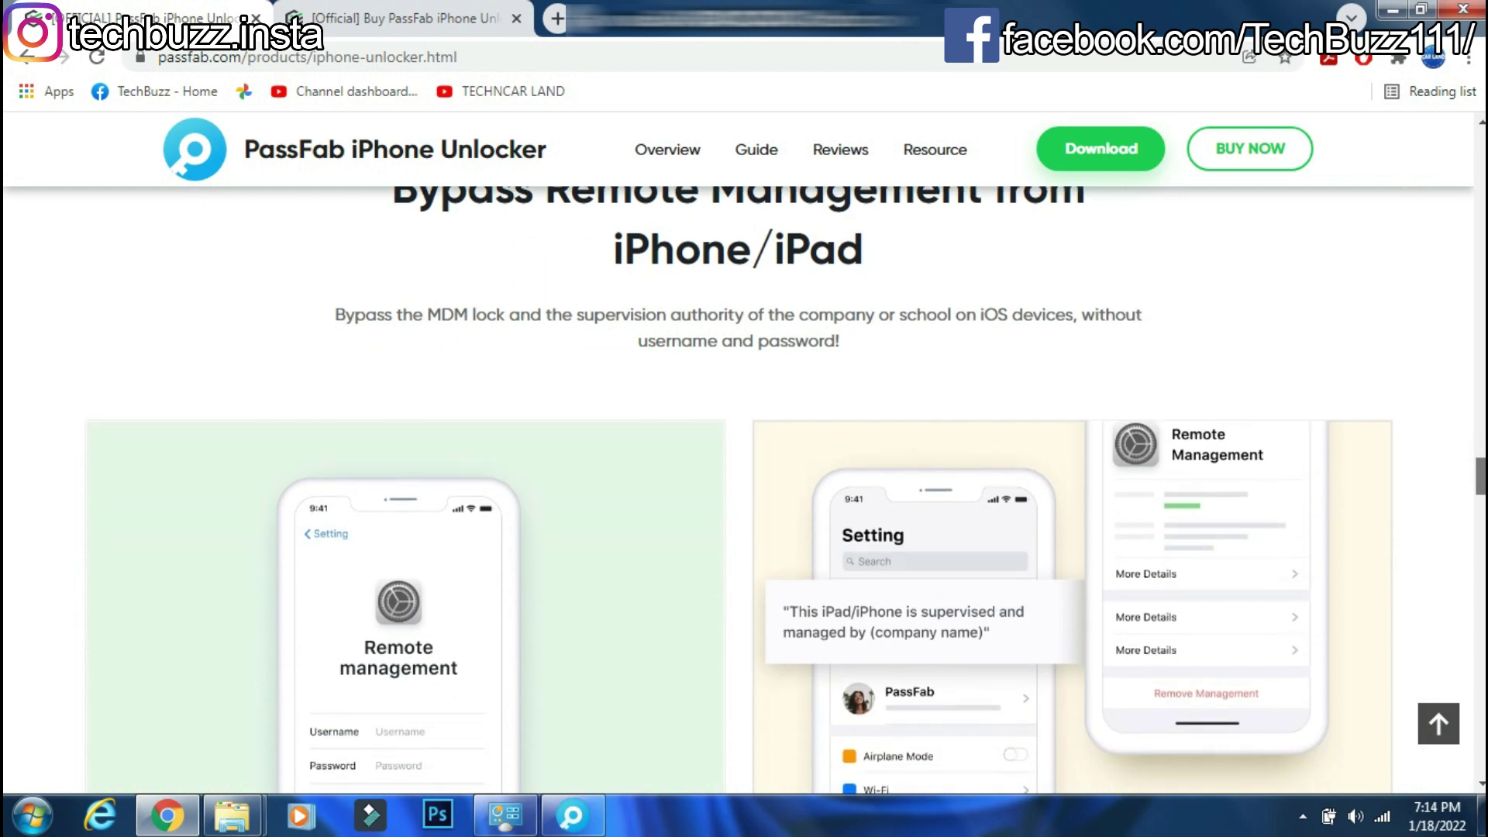
scroll(1355, 152, "down", 10)
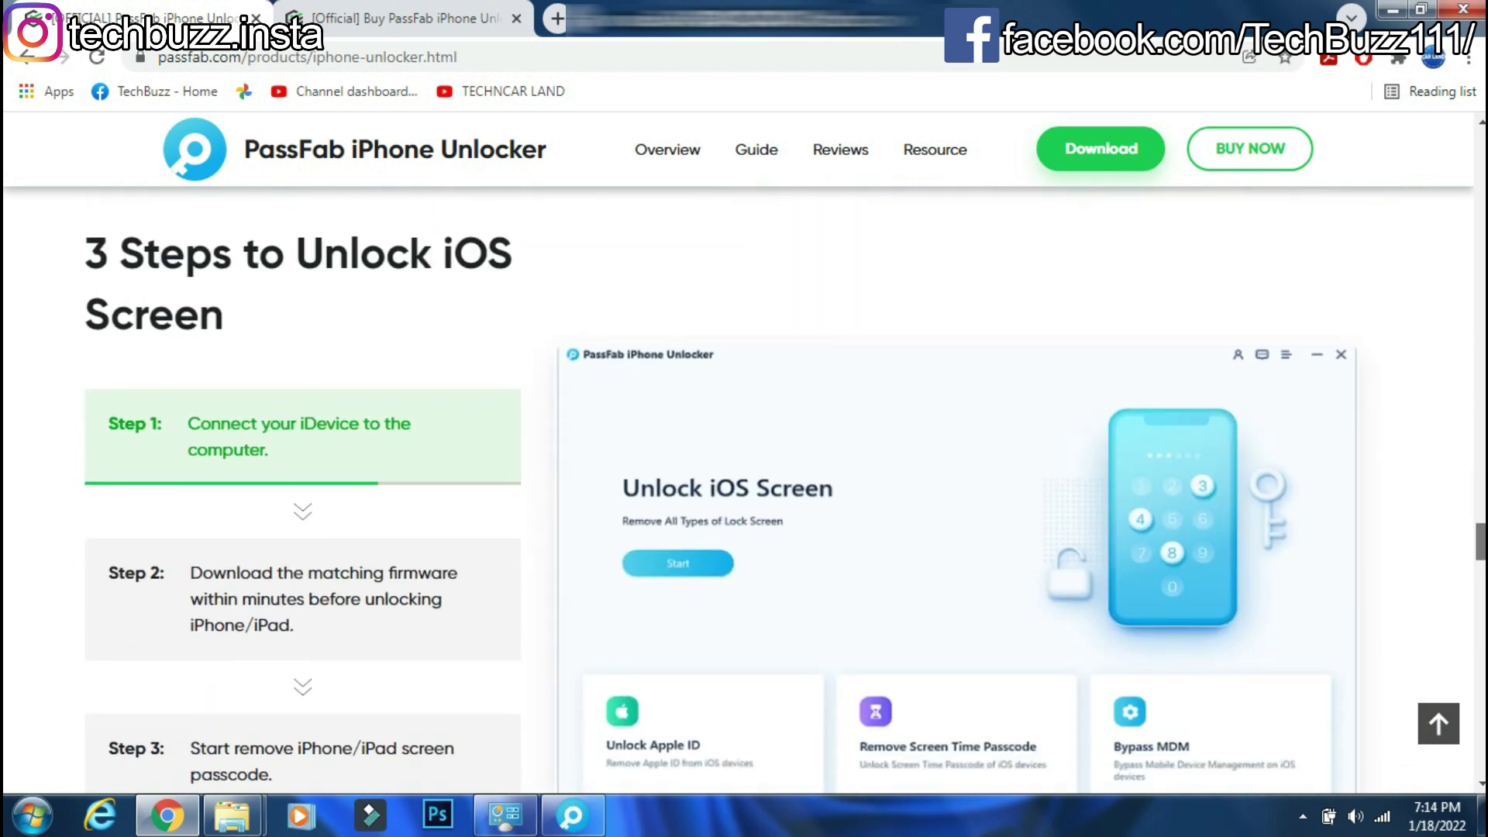
left_click(1393, 10)
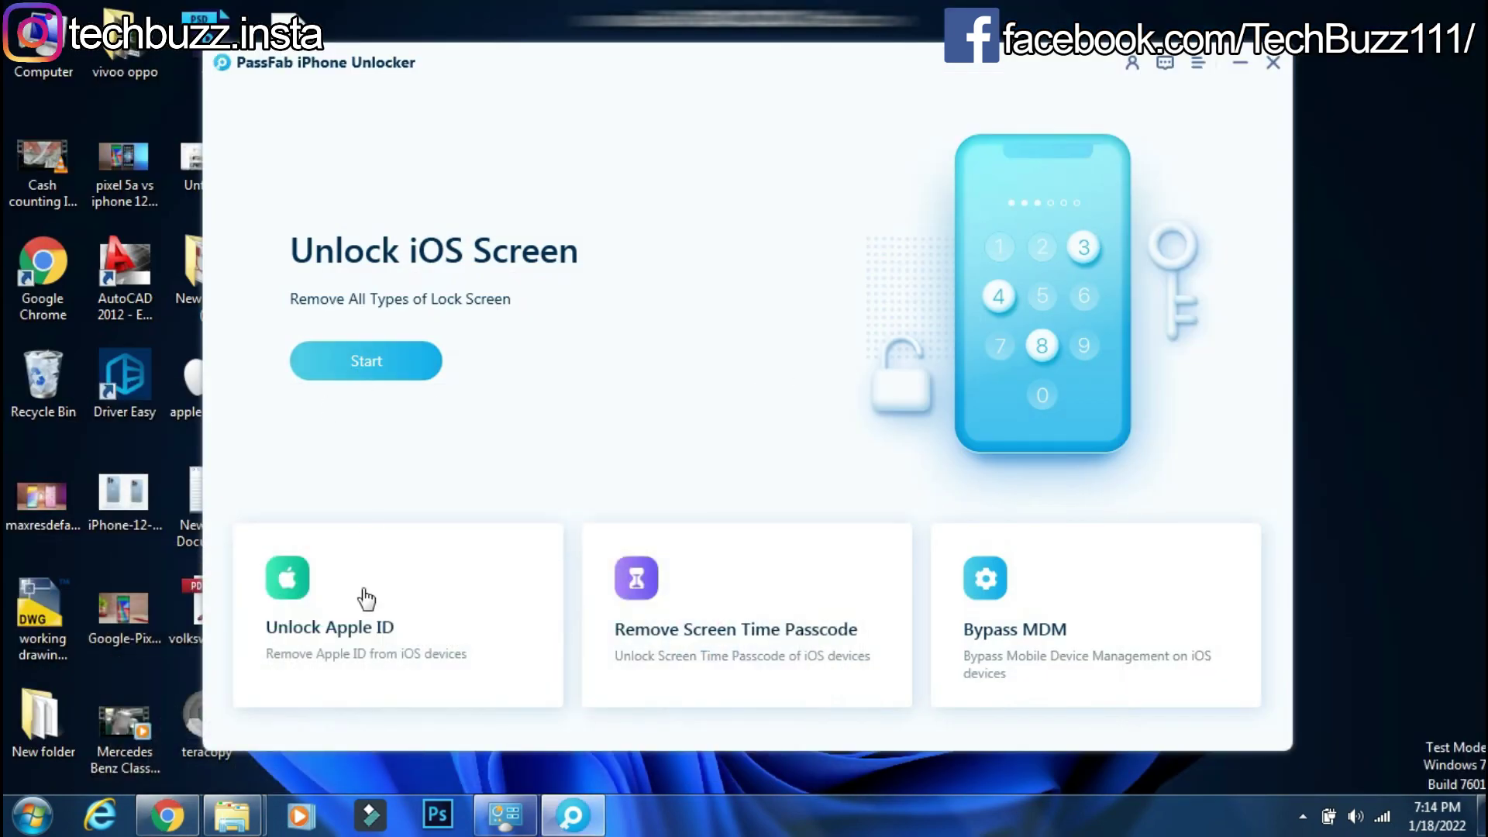